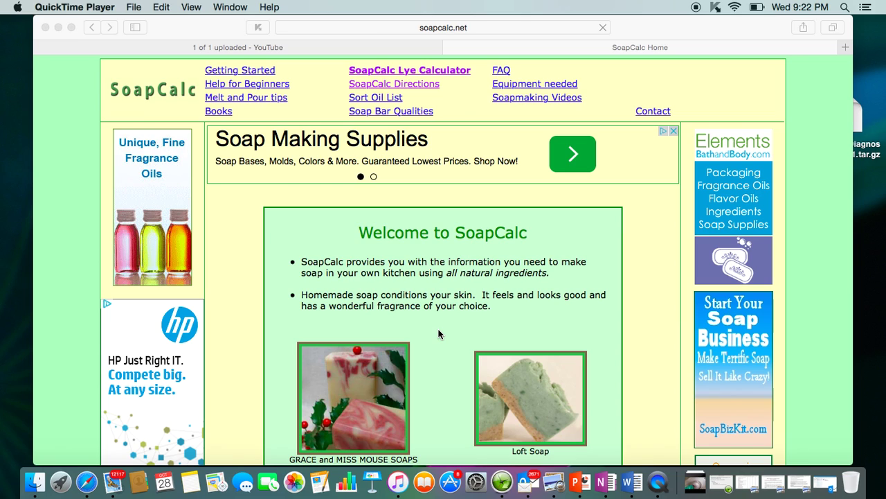
# Step: Open the SoapCalc Lye Calculator and look over its recipe settings
pyautogui.click(400, 75)
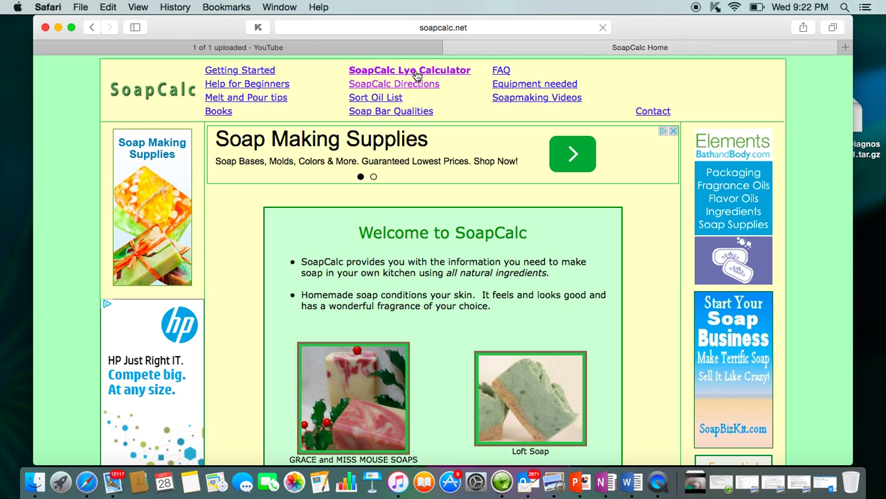
pyautogui.click(417, 76)
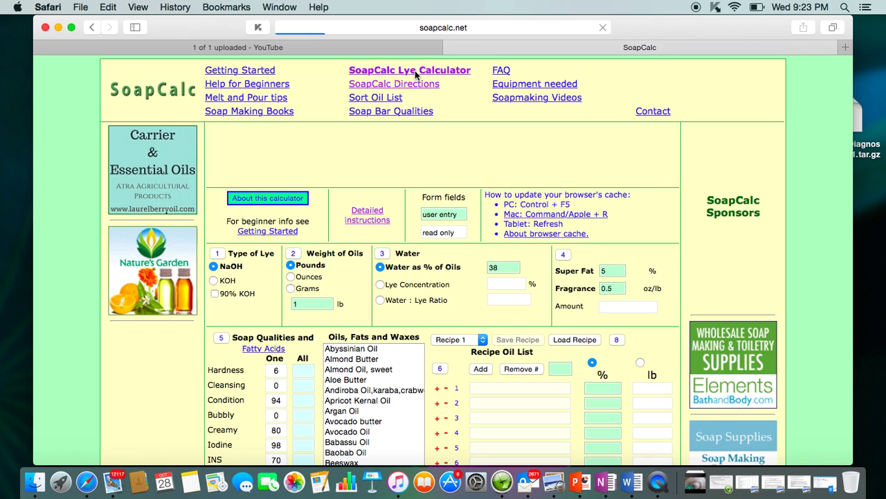
pyautogui.scroll(-3, 368, 218)
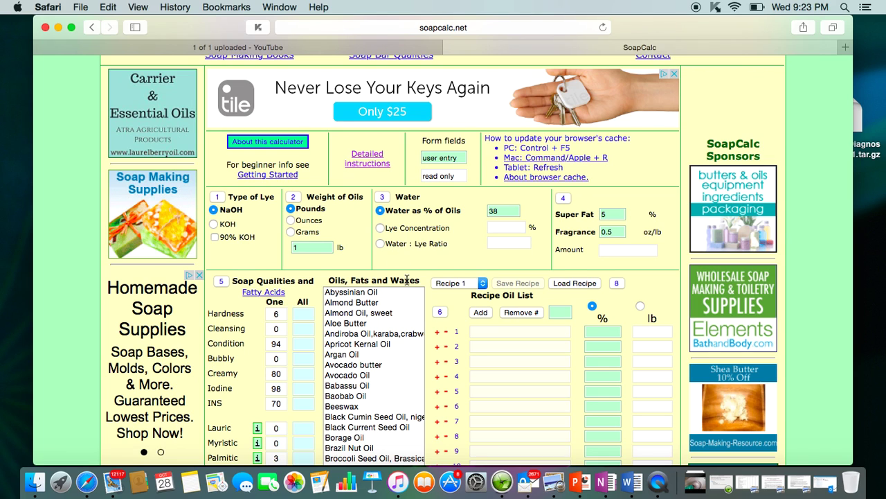
pyautogui.scroll(-2, 407, 280)
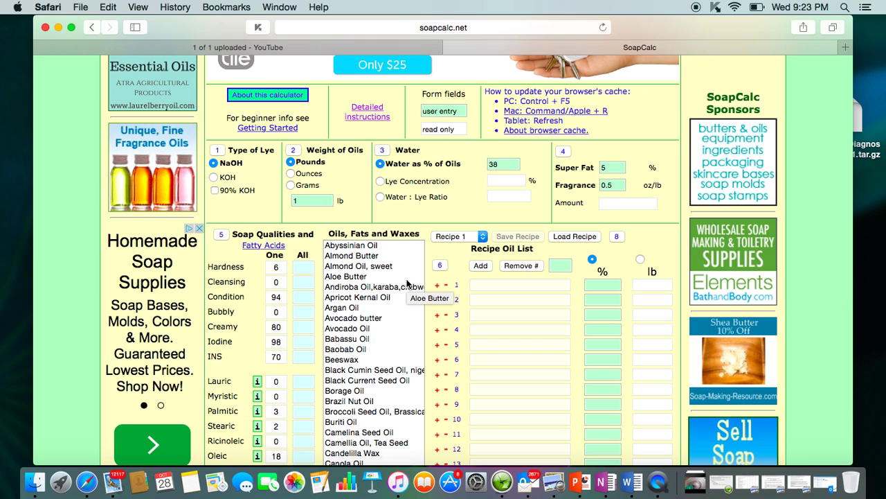
pyautogui.scroll(3, 388, 270)
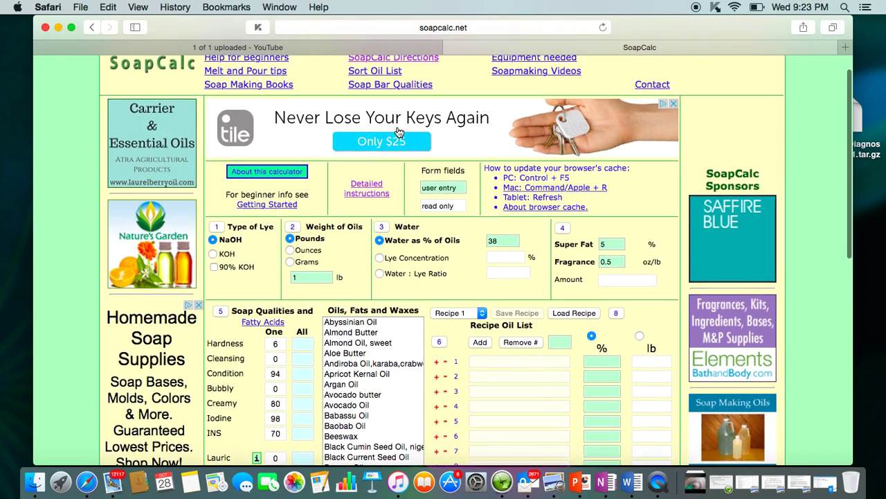
# Step: Set the weight of oils unit to ounces and the water to 33% of oils
pyautogui.scroll(-2, 354, 228)
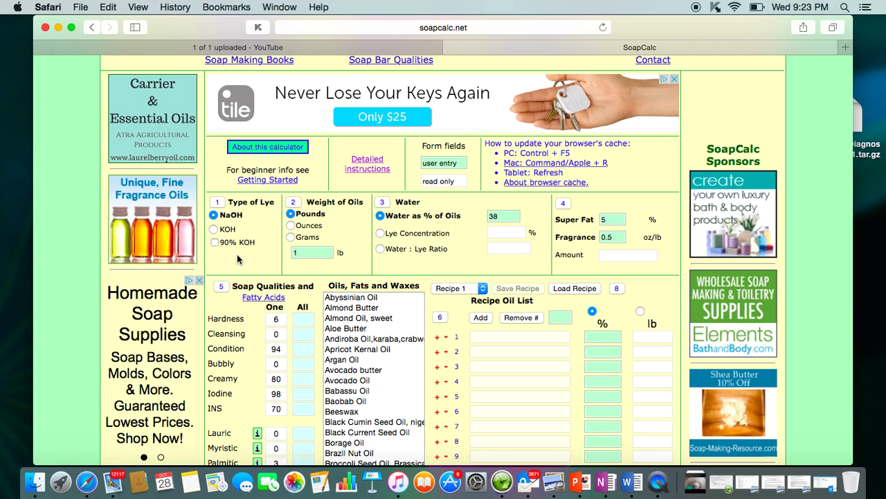
pyautogui.click(294, 227)
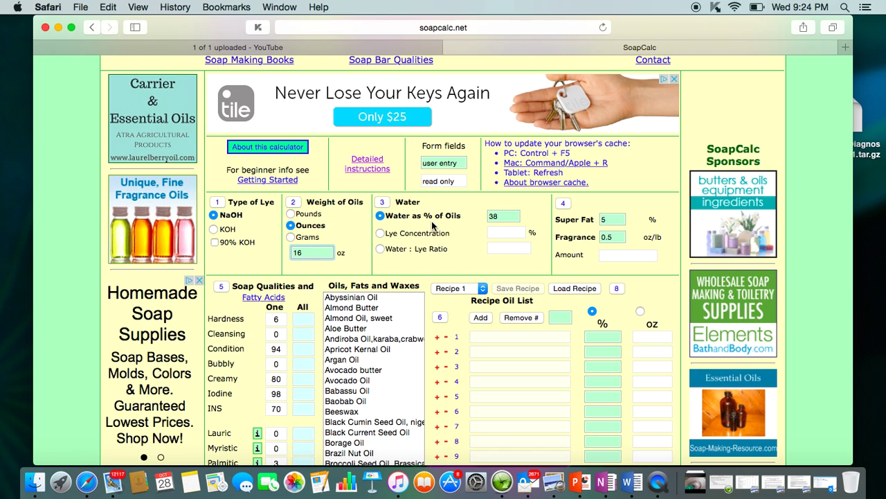
pyautogui.click(505, 219)
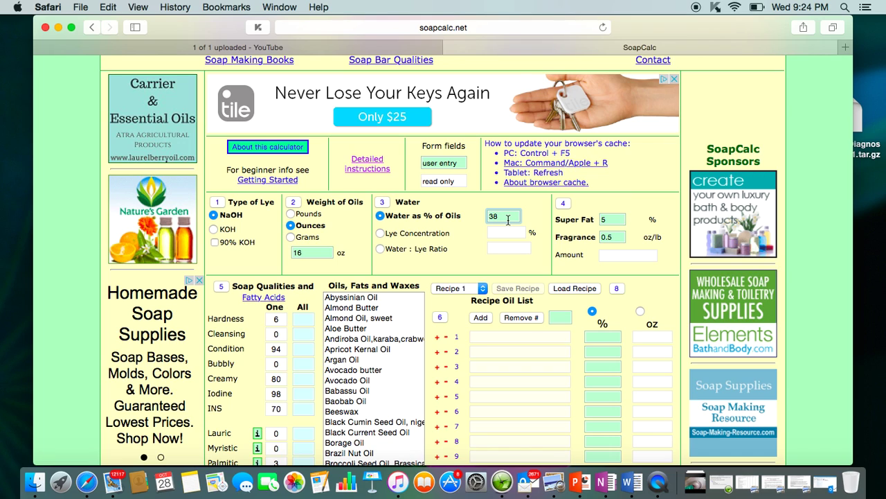
pyautogui.press('BackSpace')
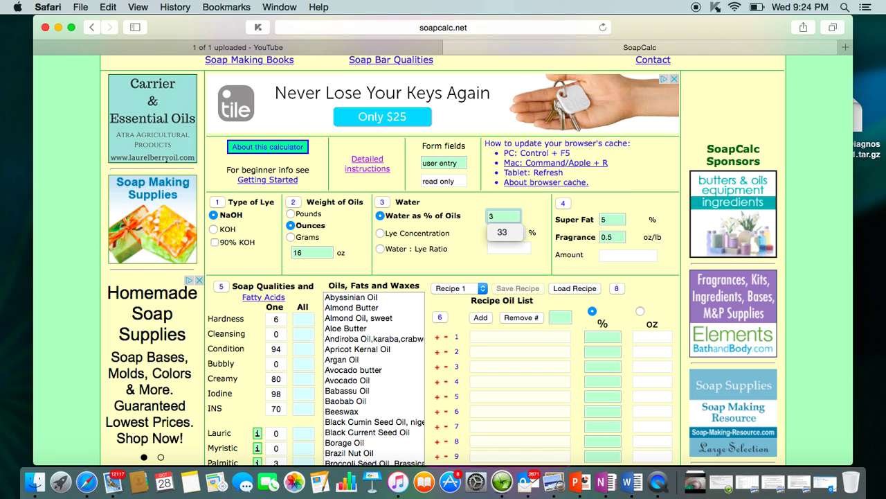
pyautogui.write('3')
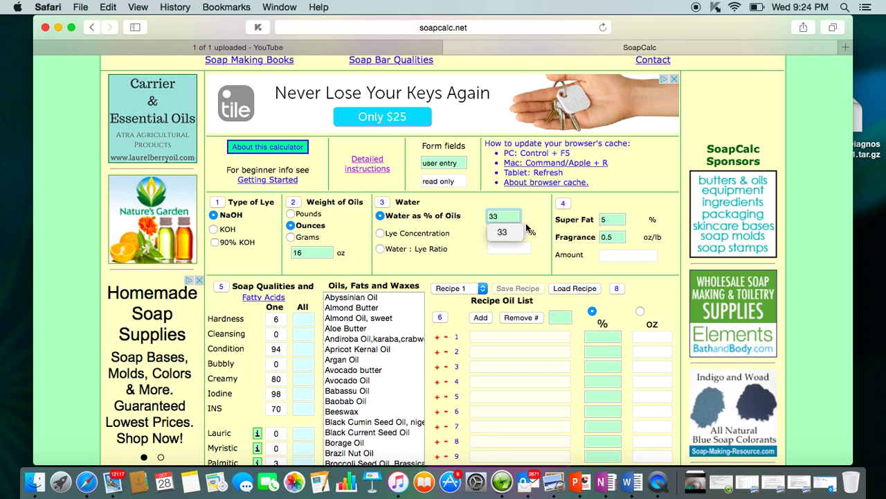
pyautogui.click(535, 263)
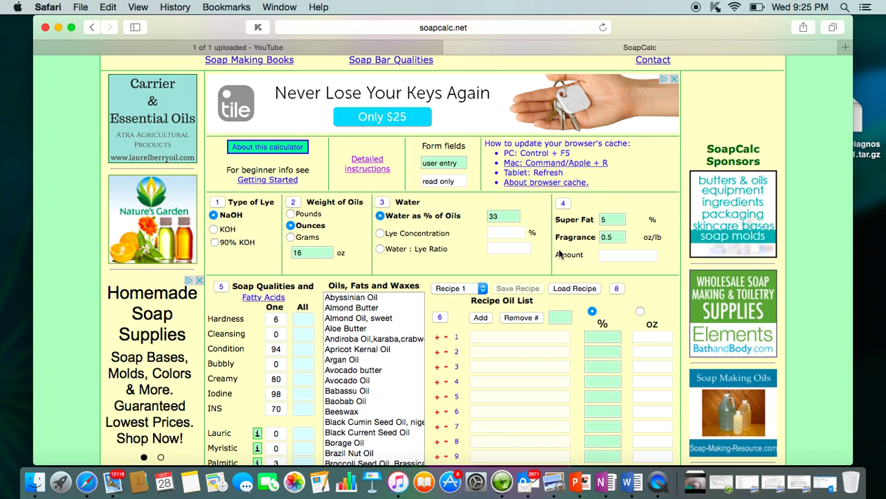
# Step: Examine the explanations of the soap qualities and fatty acids, along with the list of oils, fats and waxes
pyautogui.scroll(-1, 554, 259)
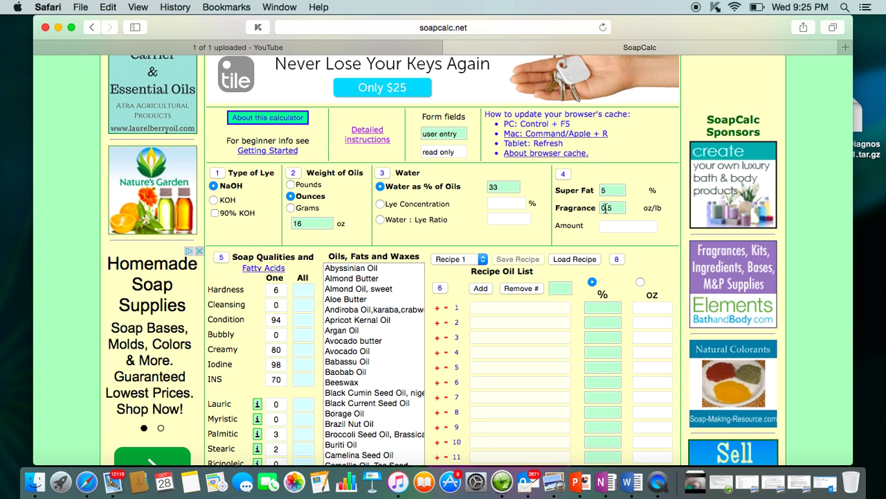
pyautogui.scroll(-4, 480, 291)
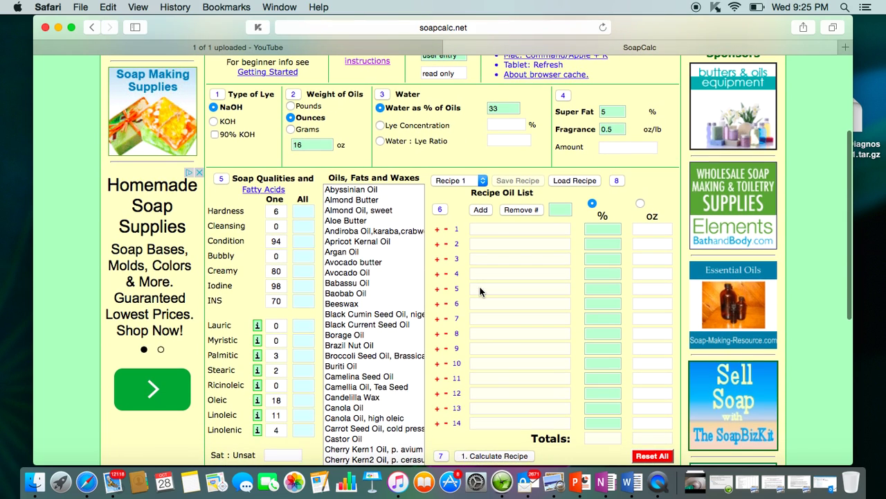
pyautogui.moveTo(243, 181)
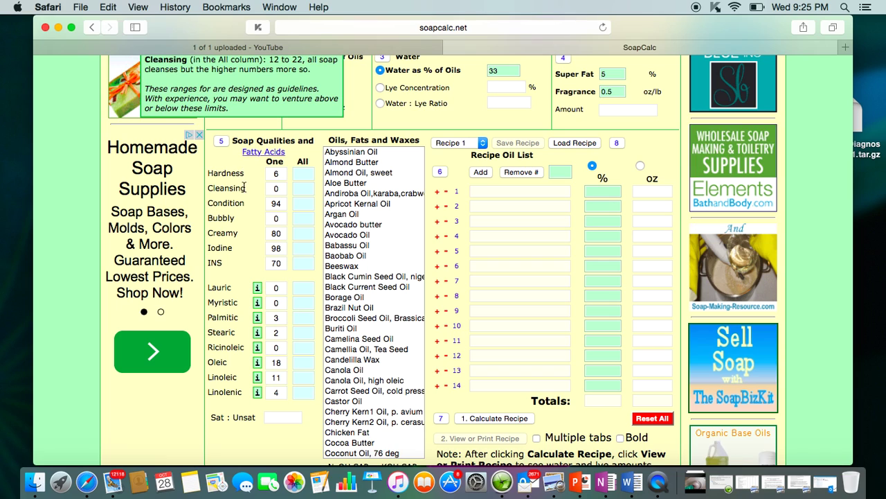
pyautogui.moveTo(239, 202)
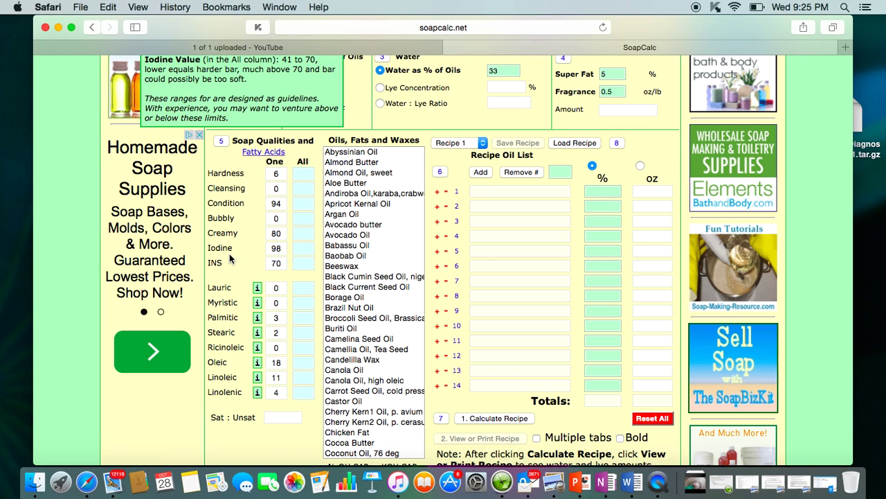
pyautogui.moveTo(230, 270)
pyautogui.moveTo(235, 312)
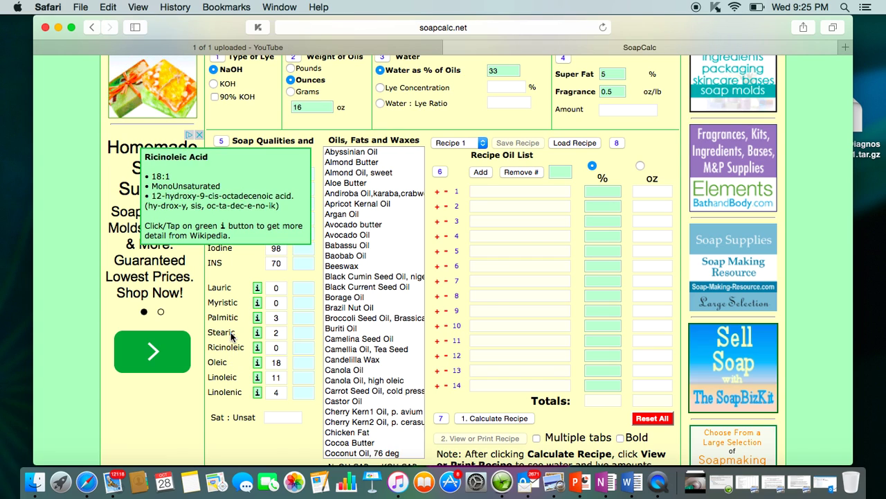
pyautogui.moveTo(235, 293)
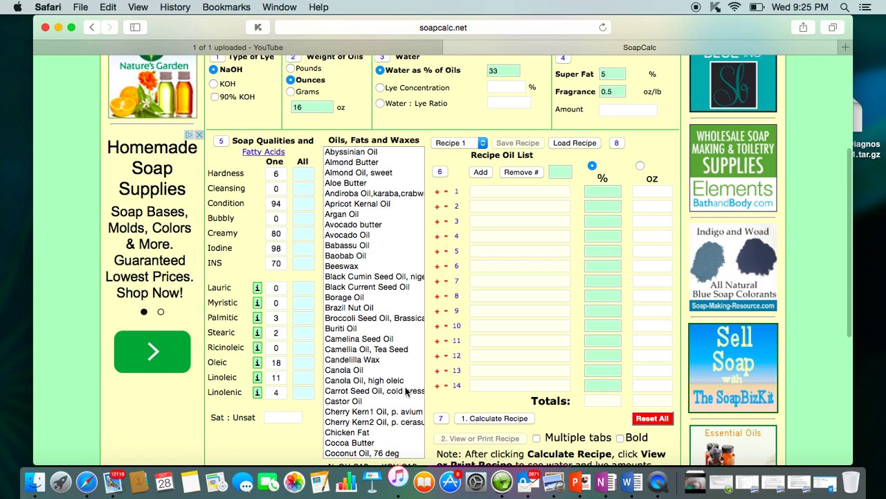
pyautogui.scroll(-2, 406, 392)
pyautogui.scroll(2, 406, 392)
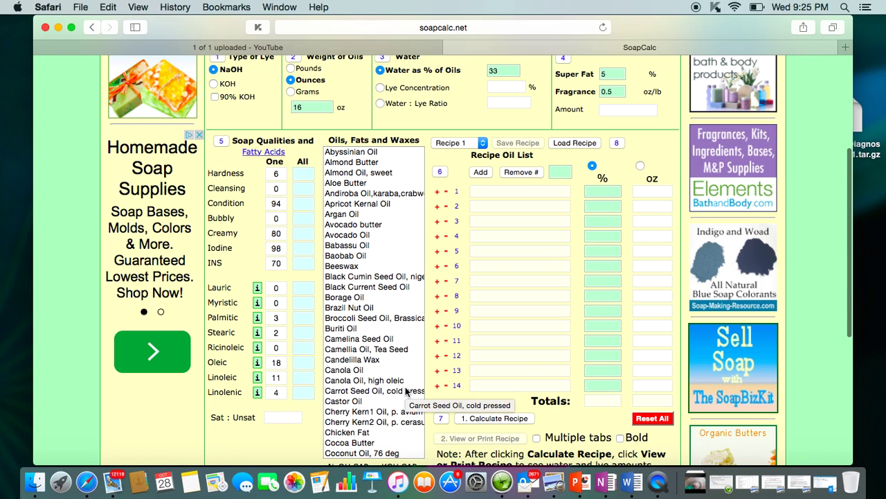
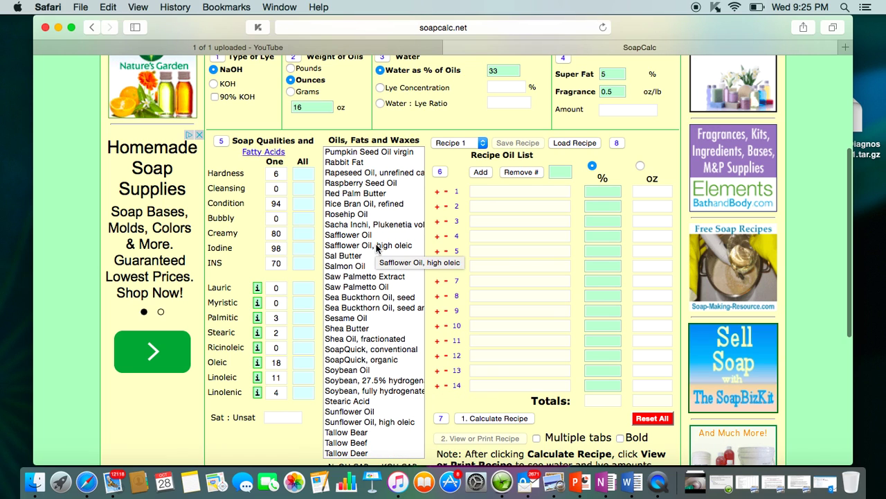
# Step: Add sweet almond oil to the recipe, switch the oil amounts to ounces, and set its amount to 4 oz
pyautogui.scroll(15, 379, 250)
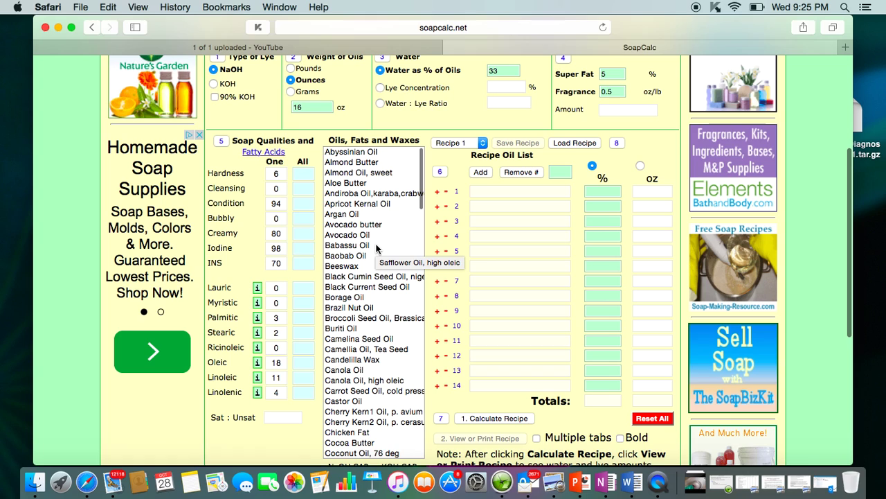
pyautogui.doubleClick(363, 173)
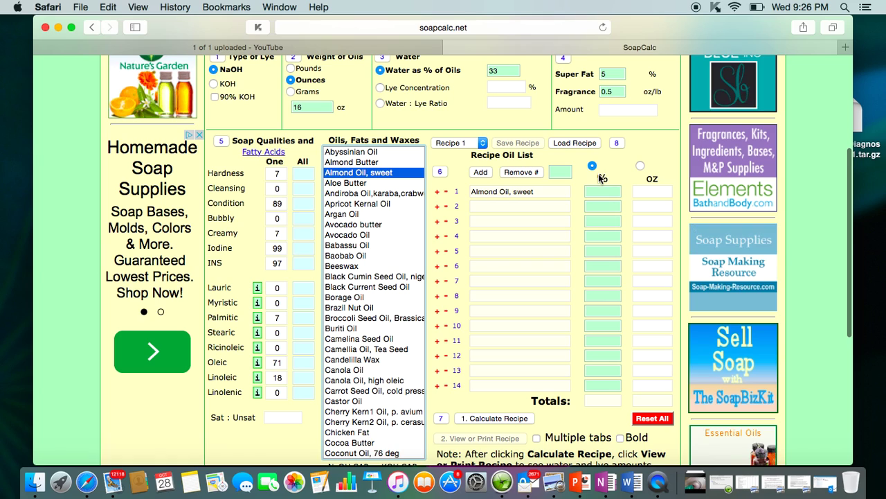
pyautogui.click(640, 166)
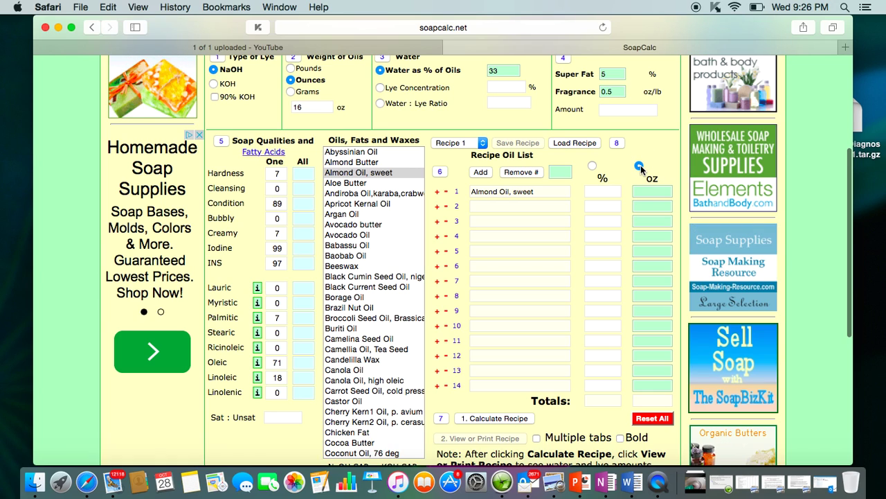
pyautogui.click(648, 190)
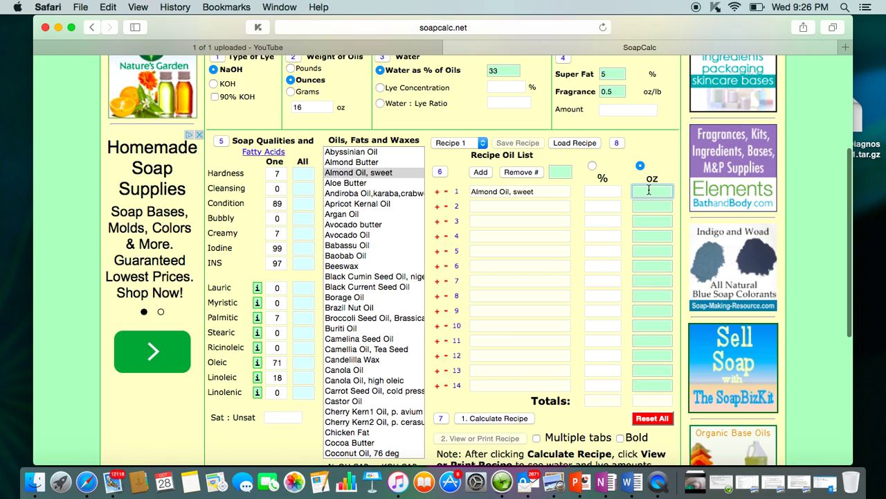
pyautogui.write('4')
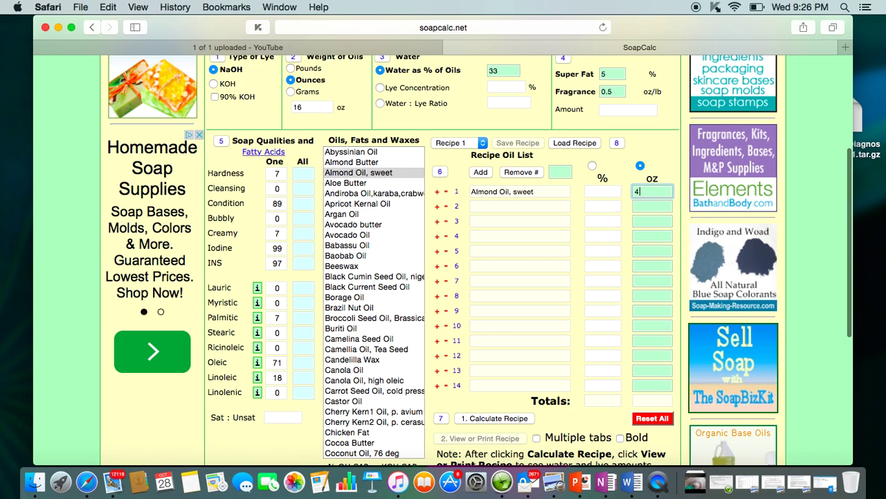
pyautogui.click(647, 220)
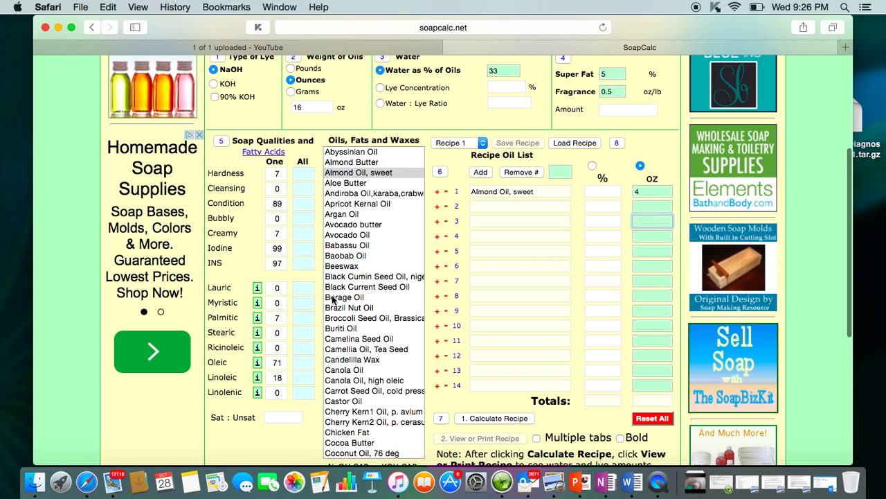
# Step: Add Cocoa Butter as the second recipe oil with an amount of 8 oz
pyautogui.scroll(-5, 349, 321)
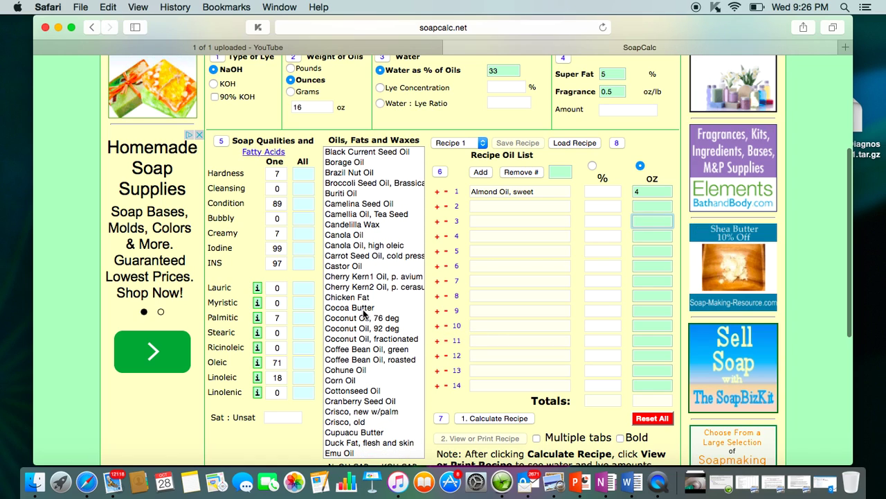
pyautogui.click(363, 310)
pyautogui.doubleClick(362, 310)
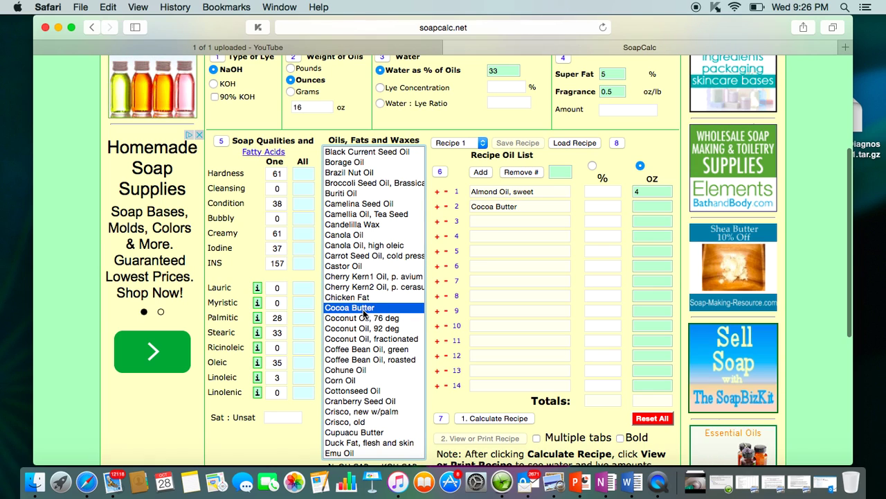
pyautogui.click(644, 206)
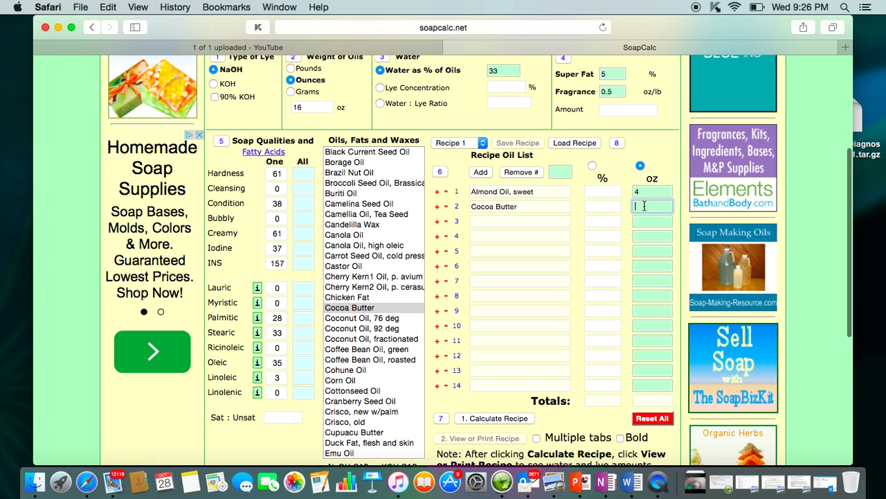
pyautogui.write('8')
pyautogui.click(655, 234)
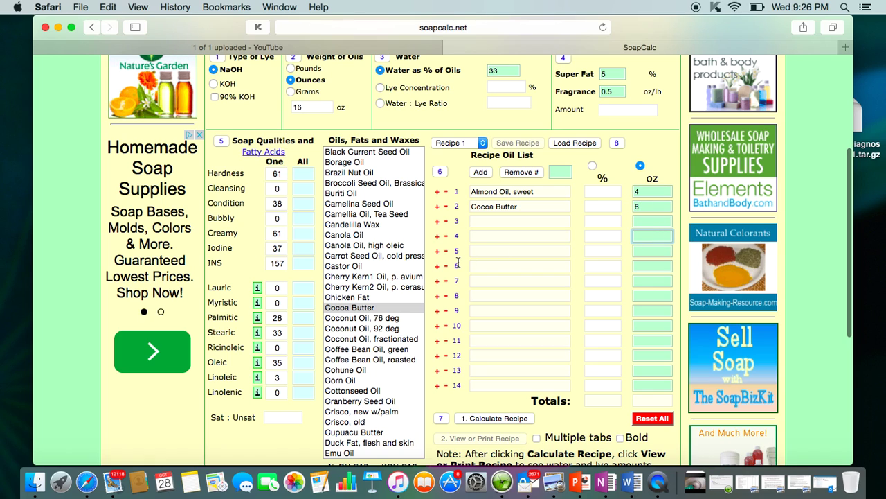
# Step: Add Coconut Oil, 76 deg as the third recipe oil with an amount of 22 oz
pyautogui.doubleClick(367, 319)
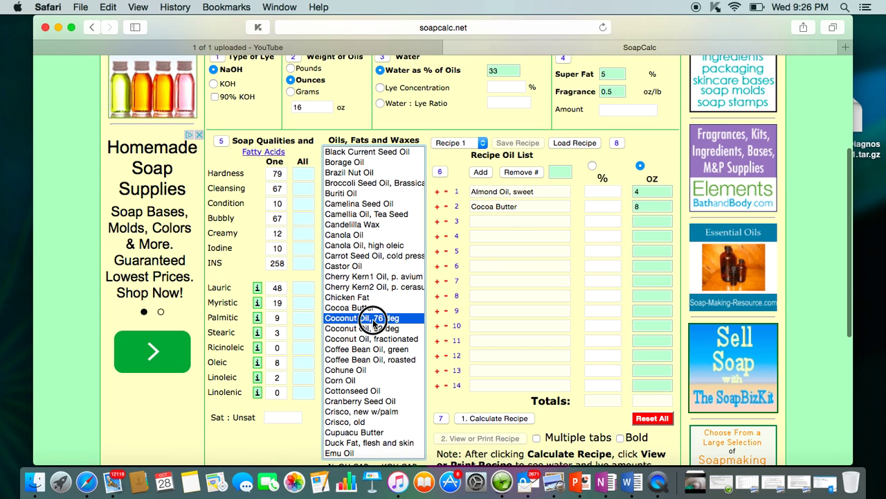
pyautogui.click(645, 220)
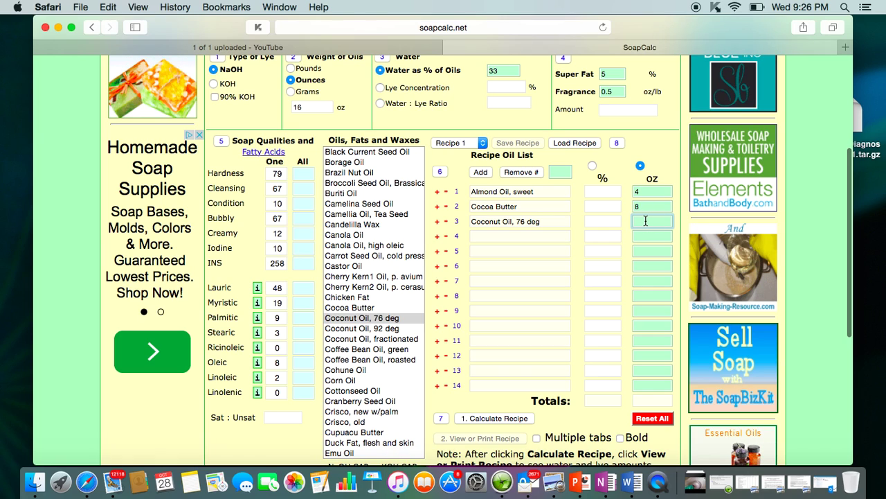
pyautogui.write('22')
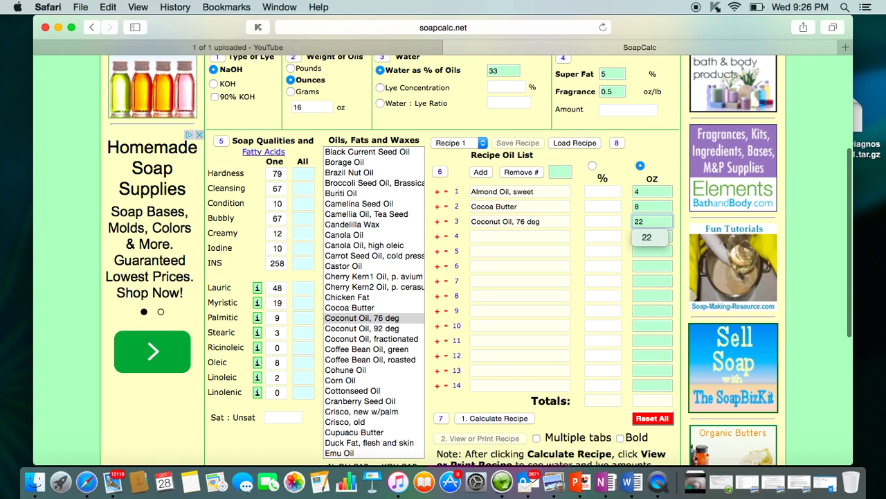
pyautogui.click(651, 250)
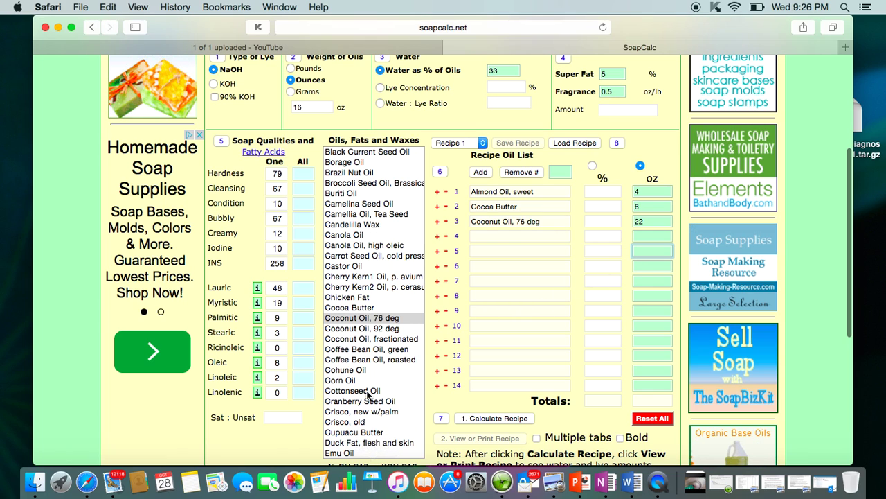
# Step: Add Jojoba Oil (a Liquid Wax Ester) as the fourth recipe oil with an amount of 2 oz
pyautogui.scroll(-7, 368, 392)
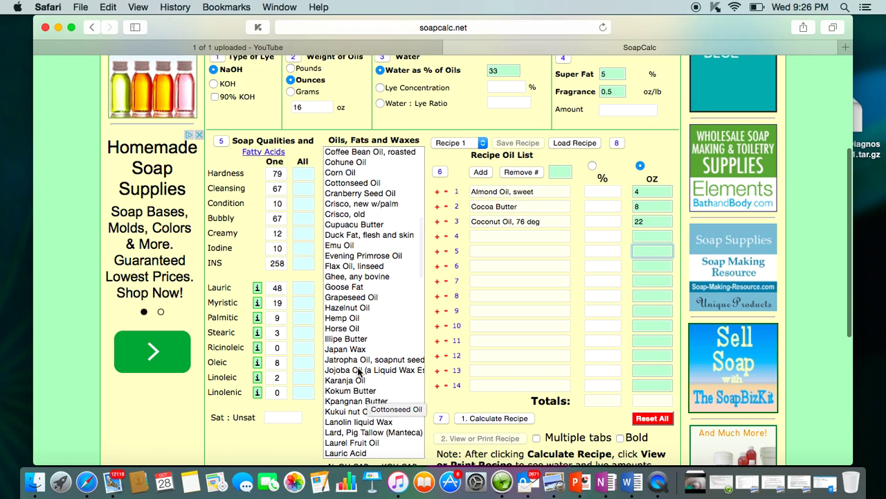
pyautogui.doubleClick(361, 370)
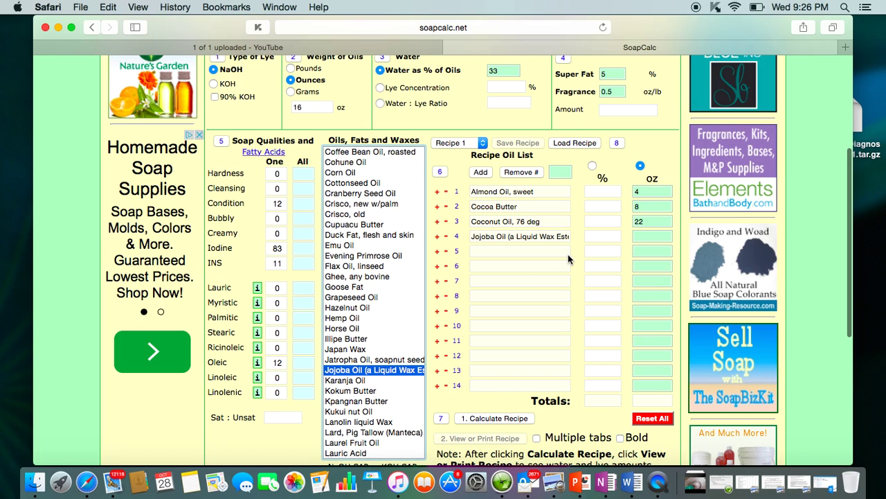
pyautogui.click(648, 235)
pyautogui.write('2')
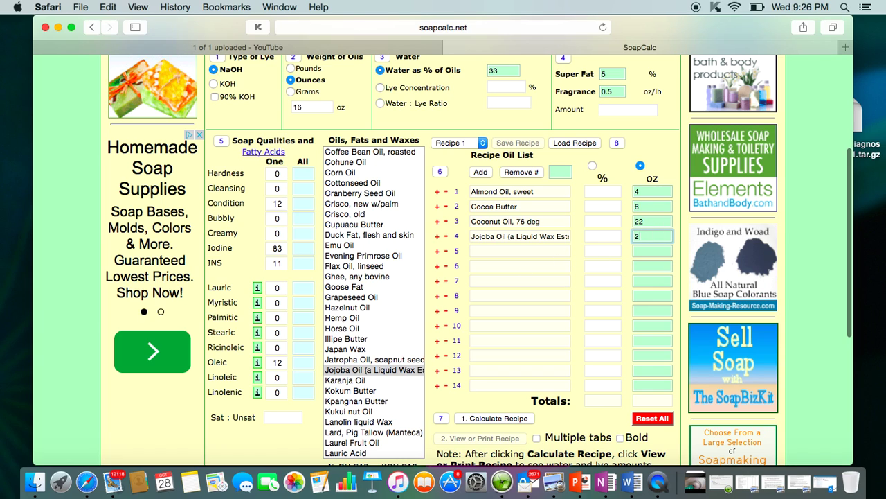
pyautogui.click(657, 269)
pyautogui.click(657, 268)
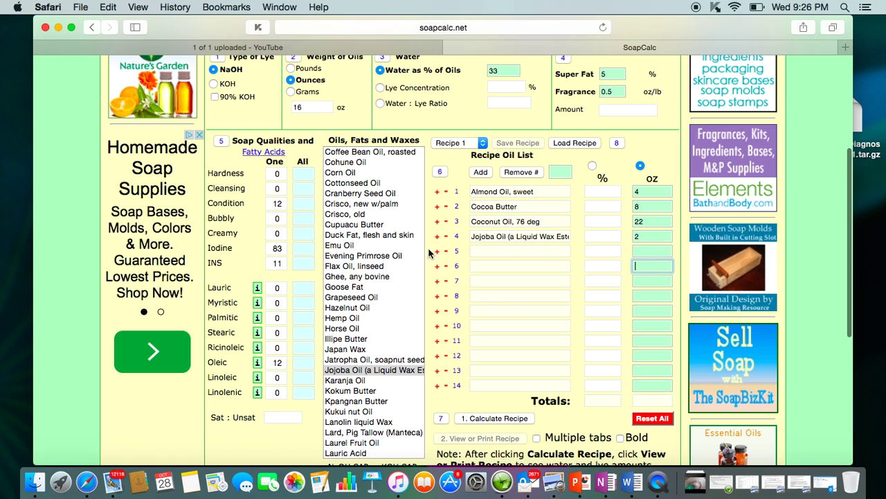
# Step: Add Palm Oil as the fifth recipe oil with an amount of 15 oz
pyautogui.scroll(-8, 373, 353)
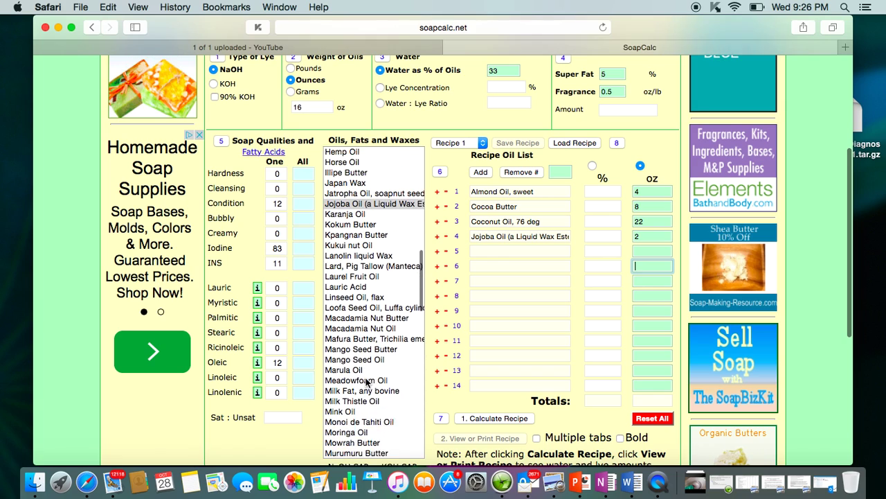
pyautogui.scroll(-5, 368, 382)
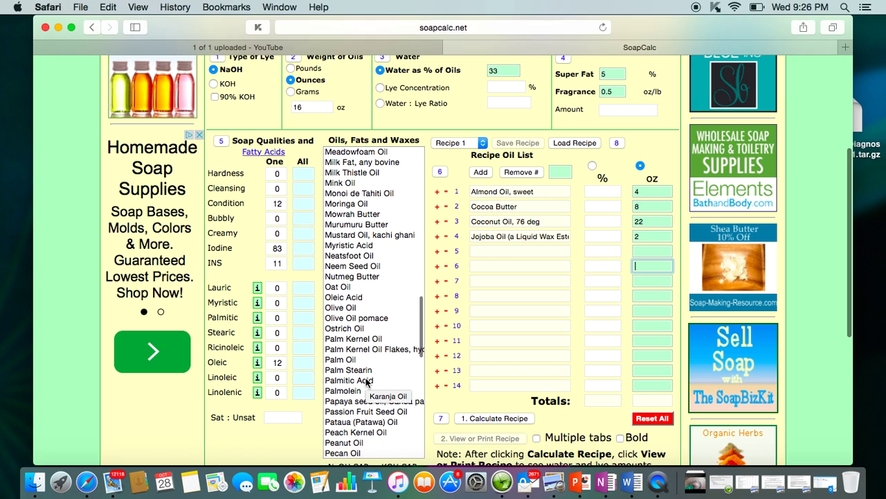
pyautogui.doubleClick(351, 359)
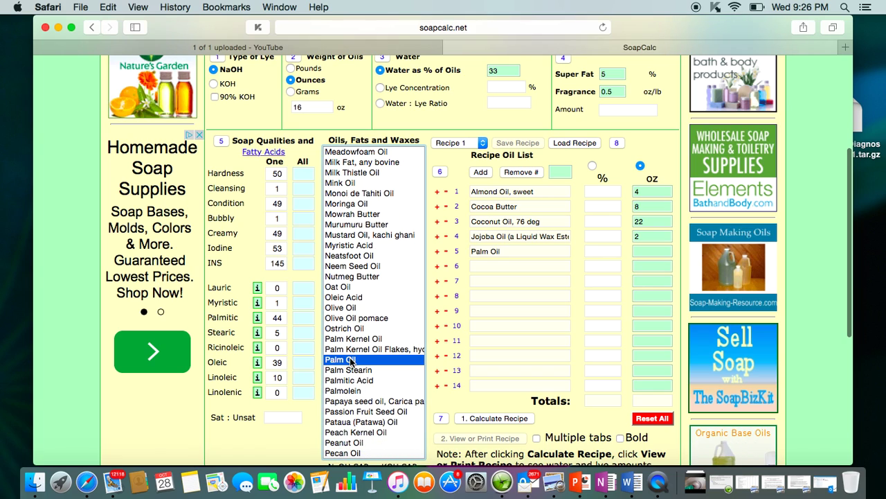
pyautogui.click(647, 251)
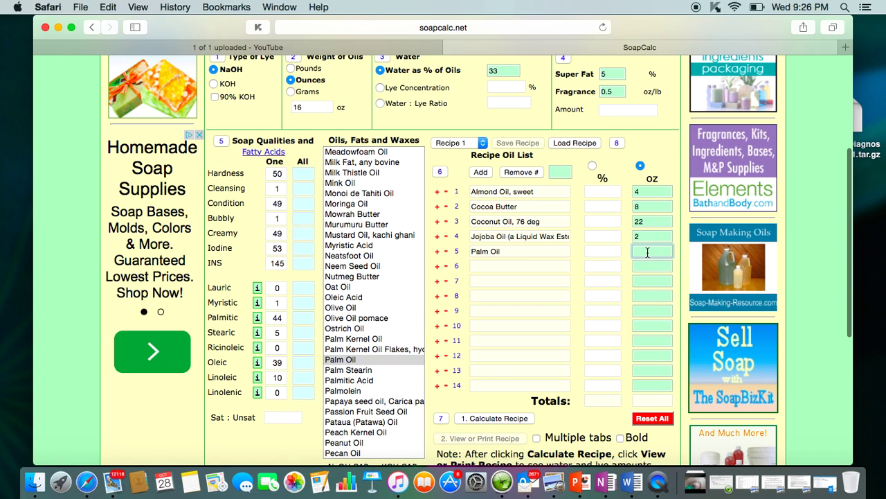
pyautogui.write('1')
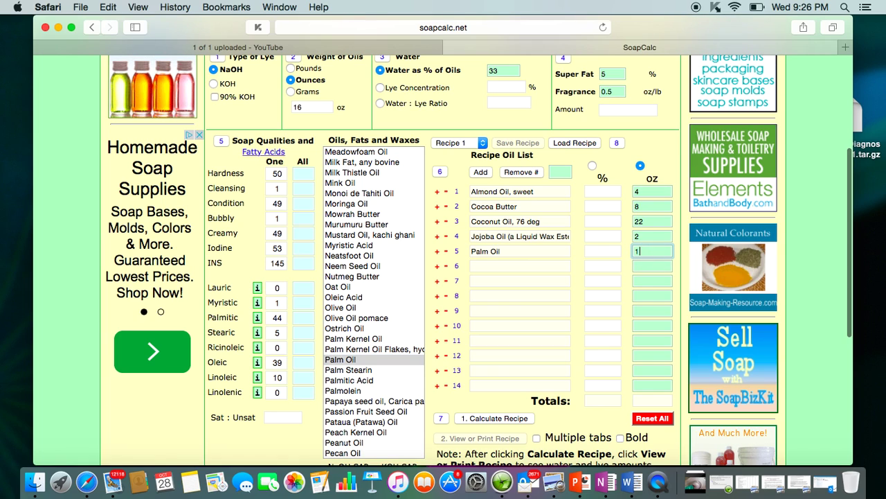
pyautogui.write('5')
pyautogui.click(656, 295)
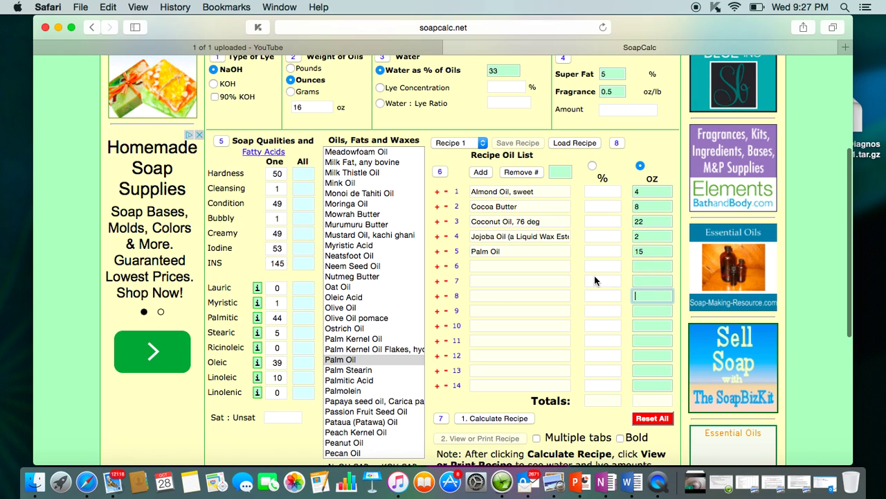
# Step: Add Shea Butter as the sixth recipe oil with an amount of 10 oz
pyautogui.scroll(-10, 369, 389)
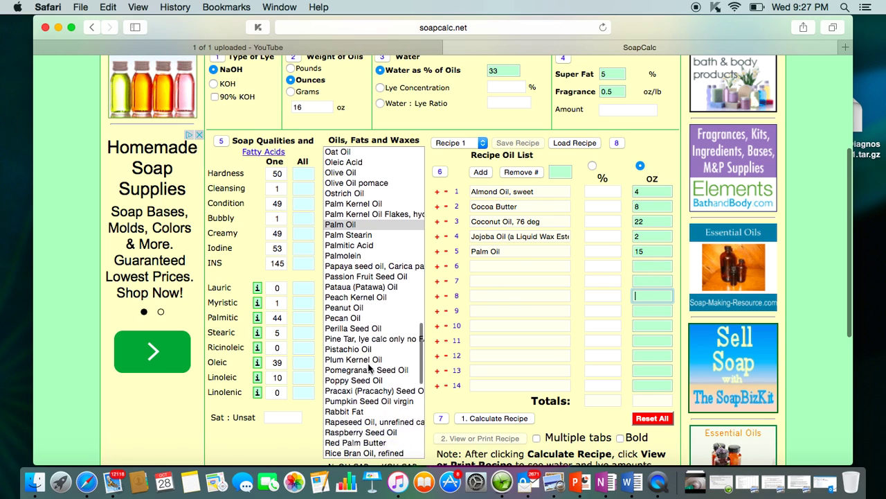
pyautogui.scroll(-1, 369, 368)
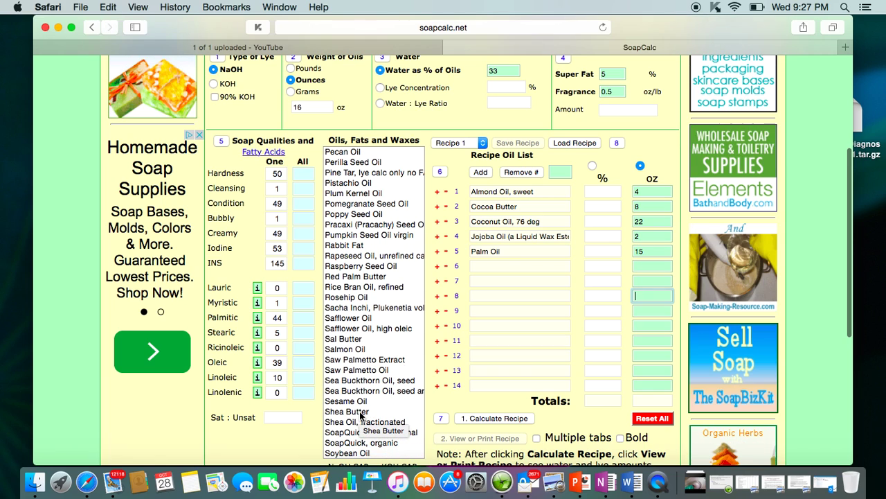
pyautogui.doubleClick(359, 412)
pyautogui.click(661, 265)
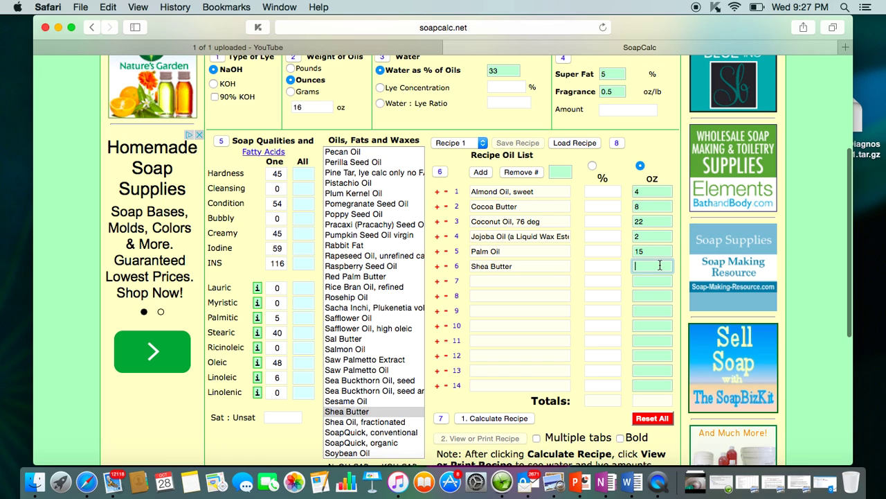
pyautogui.write('10')
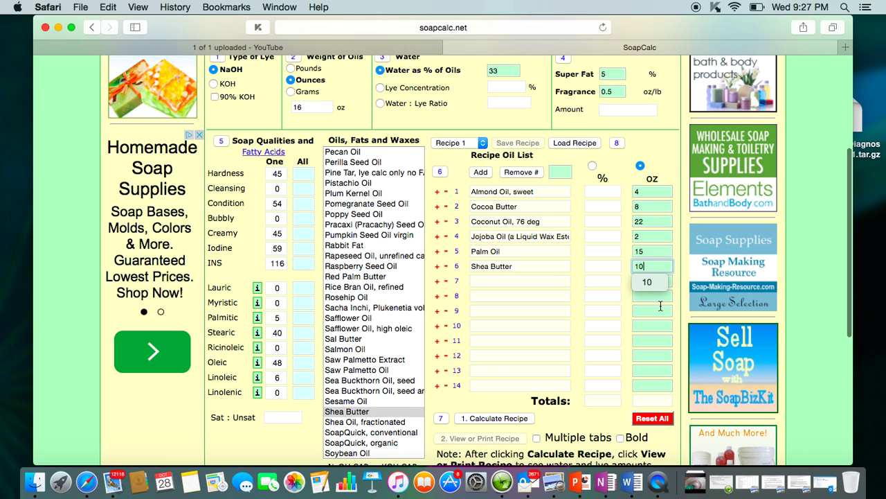
pyautogui.click(660, 308)
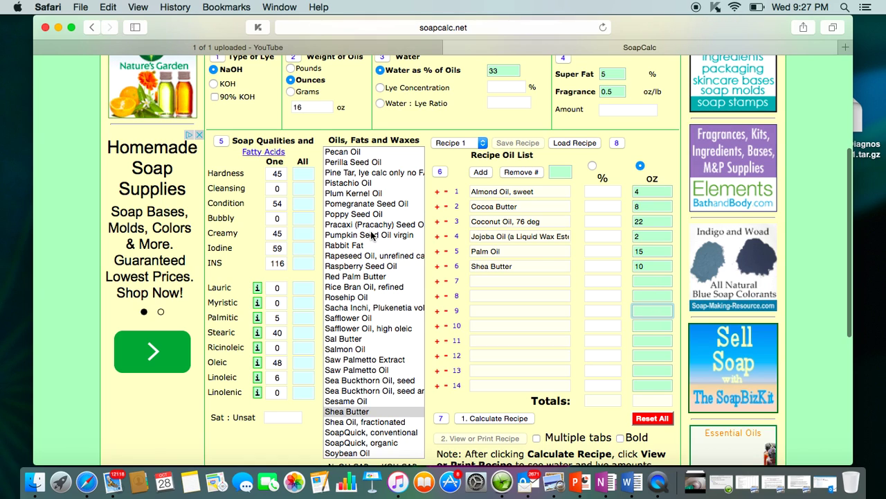
# Step: Add Avocado Oil as the seventh recipe oil with an amount of 6 oz
pyautogui.scroll(15, 372, 235)
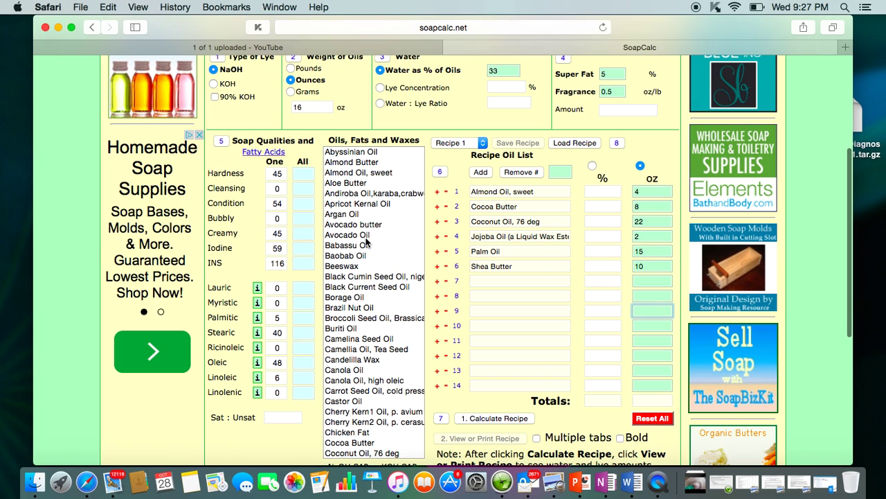
pyautogui.doubleClick(365, 236)
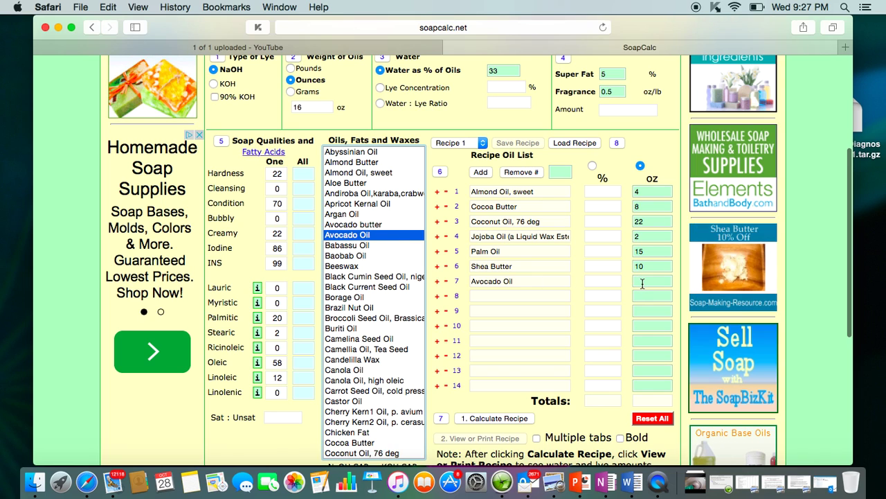
pyautogui.click(642, 284)
pyautogui.write('6')
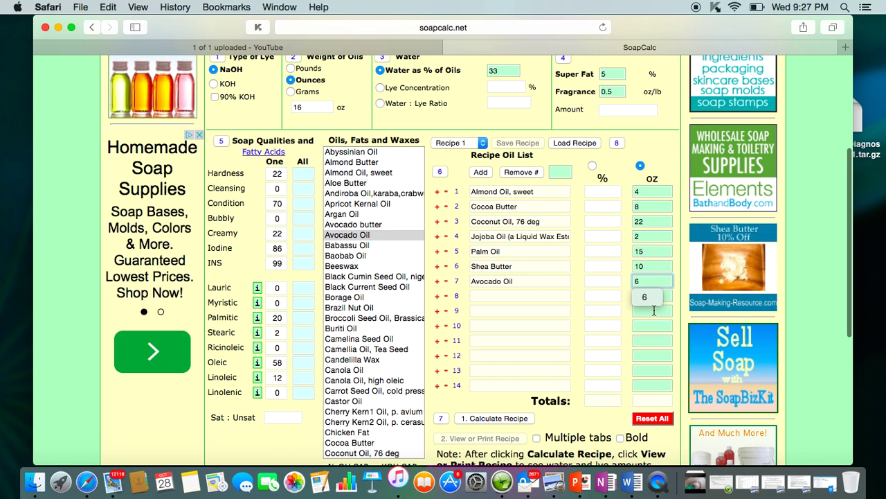
pyautogui.click(653, 311)
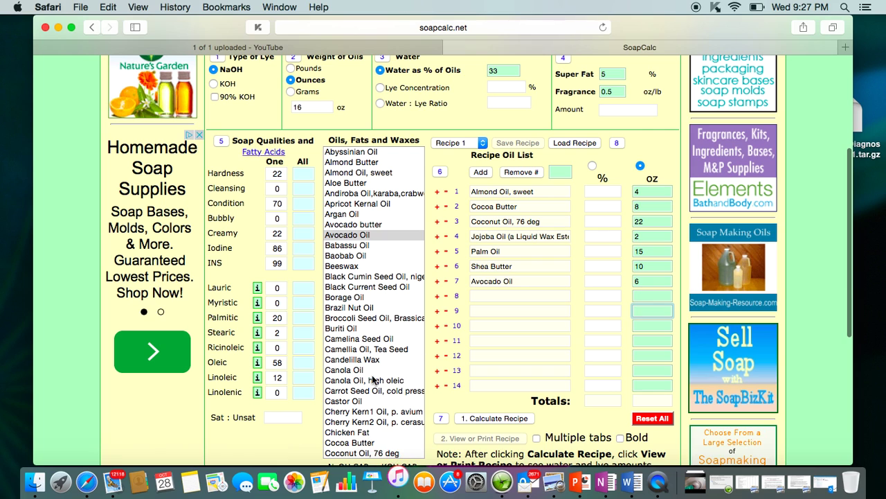
# Step: Add Olive Oil as the eighth recipe oil with an amount of 45 oz
pyautogui.scroll(-15, 372, 380)
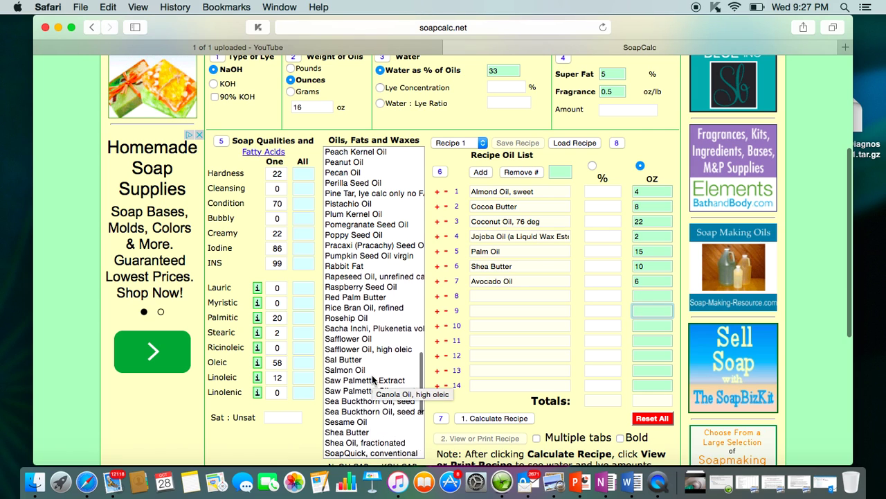
pyautogui.scroll(6, 371, 380)
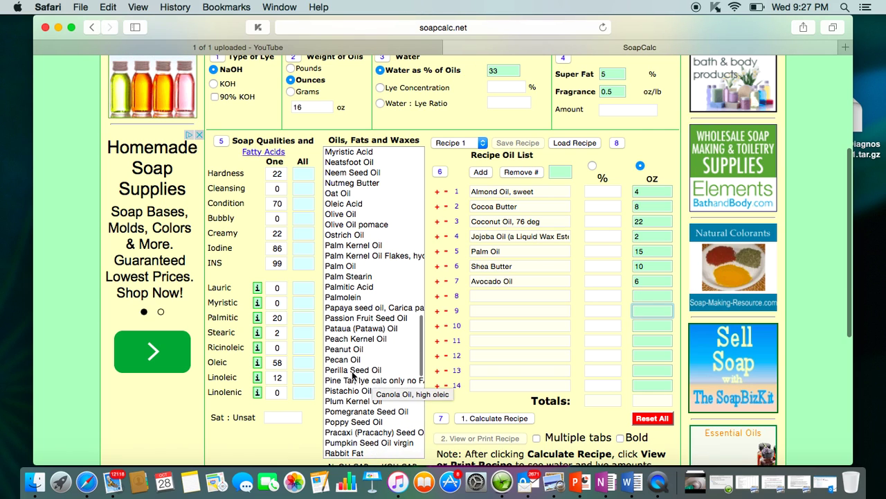
pyautogui.doubleClick(346, 215)
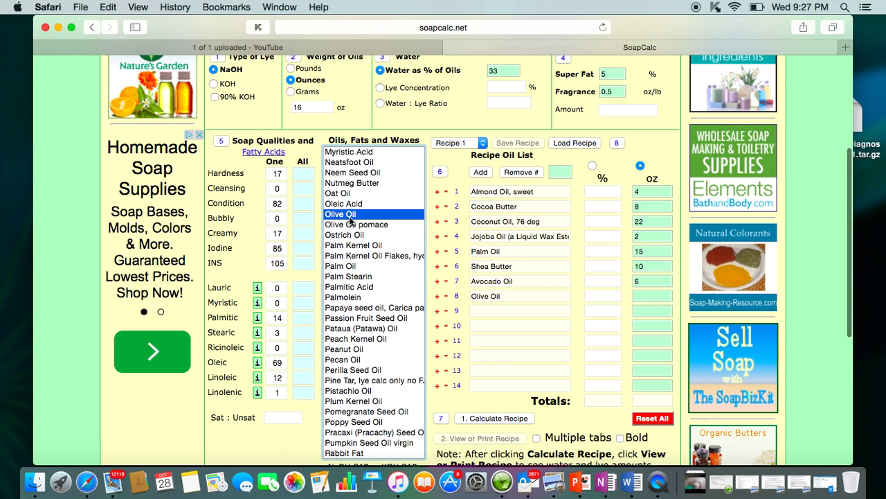
pyautogui.click(651, 296)
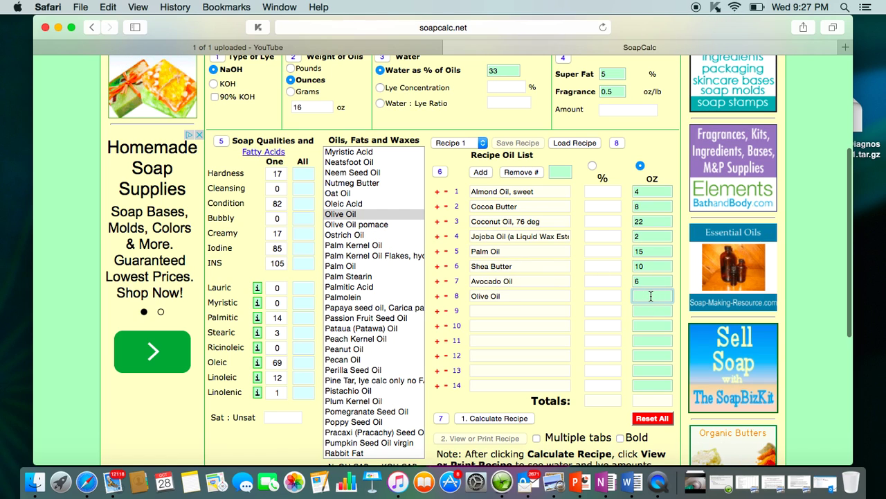
pyautogui.write('45')
pyautogui.click(659, 338)
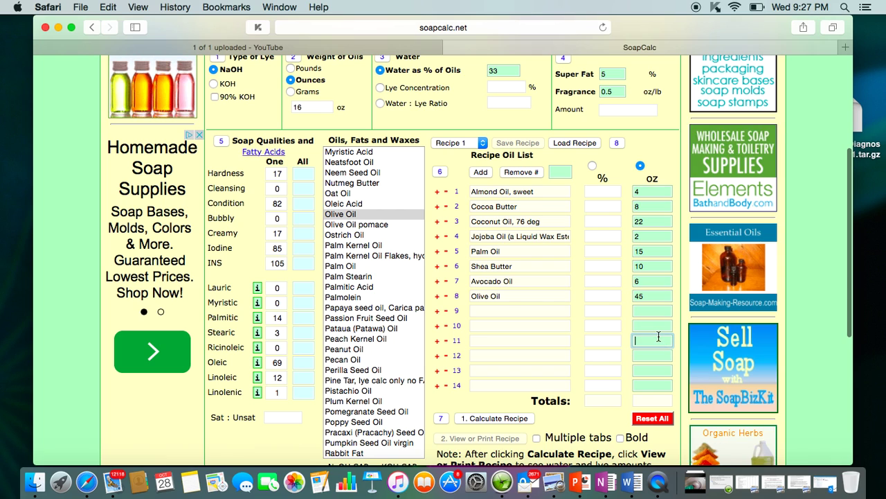
# Step: Enable multiple tabs for the recipe output, calculate the recipe, and open its printable view
pyautogui.scroll(-5, 543, 310)
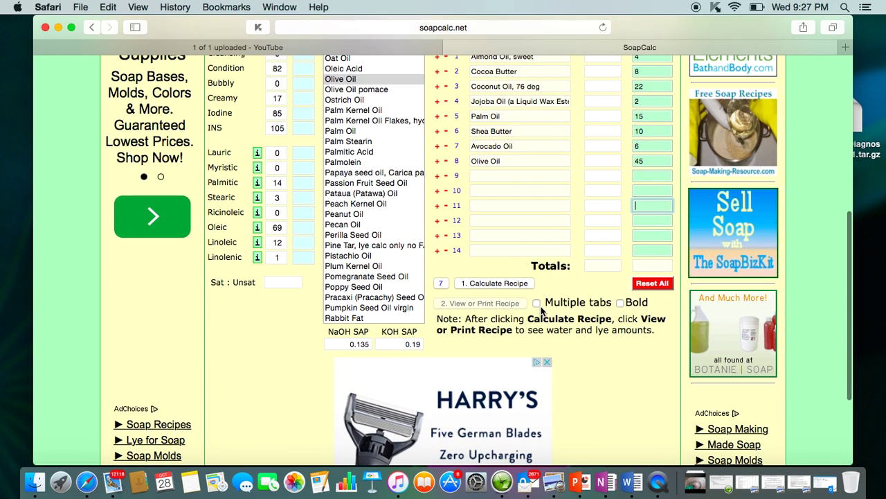
pyautogui.click(537, 305)
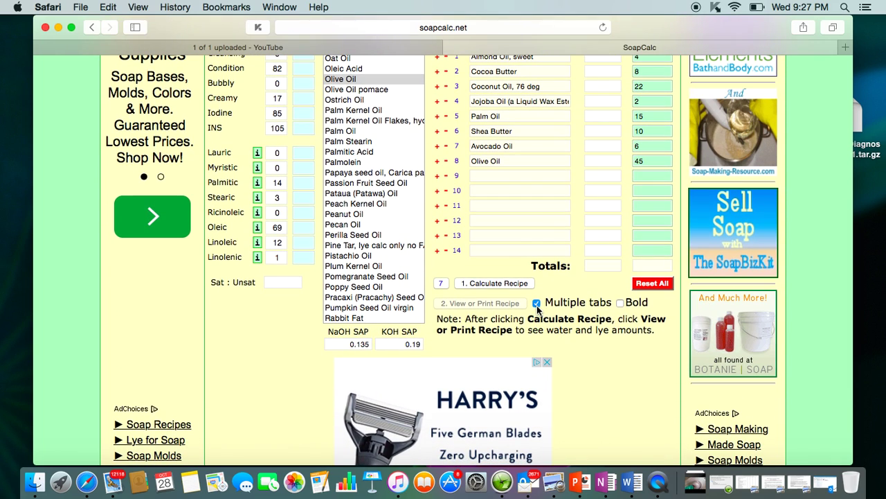
pyautogui.click(497, 284)
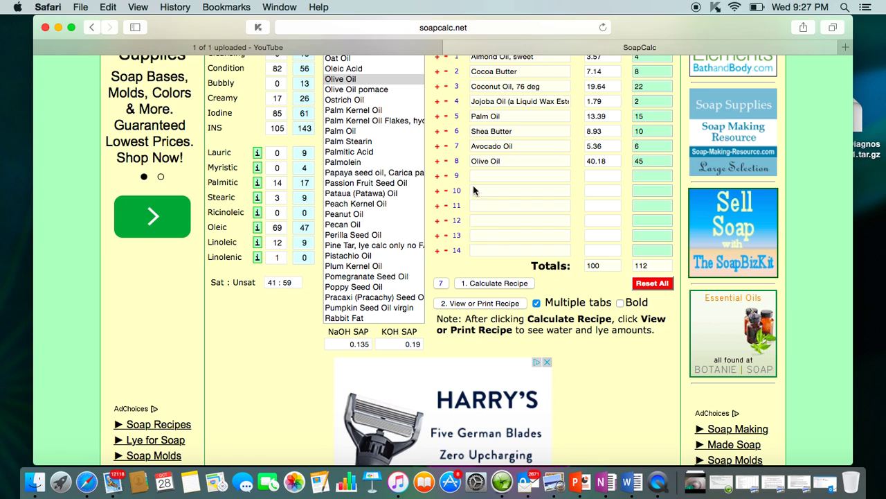
pyautogui.click(478, 305)
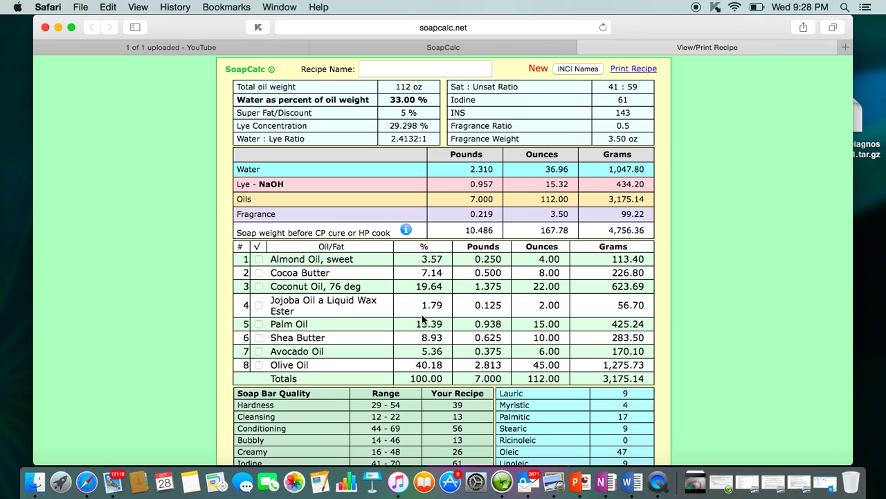
# Step: Examine the recipe sheet's water, lye and fragrance amounts, the oil breakdown, and the soap bar quality and fatty acid tables
pyautogui.scroll(-3, 417, 276)
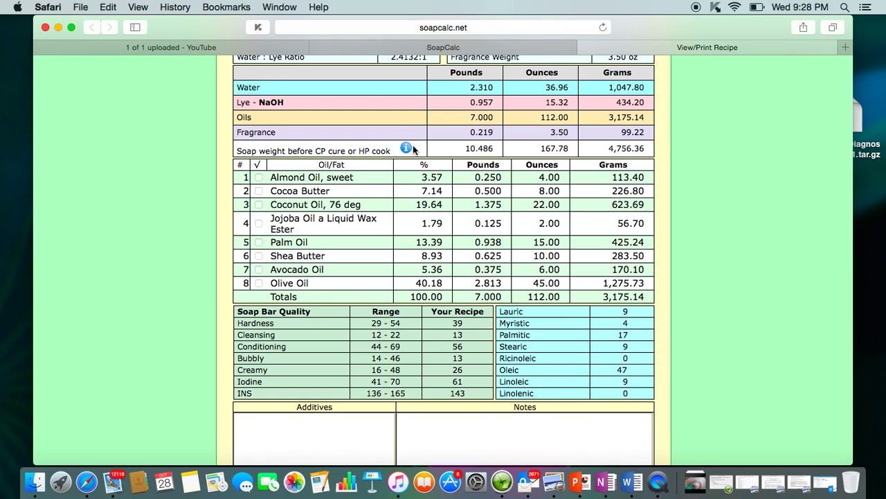
pyautogui.scroll(3, 413, 145)
pyautogui.scroll(-1, 412, 144)
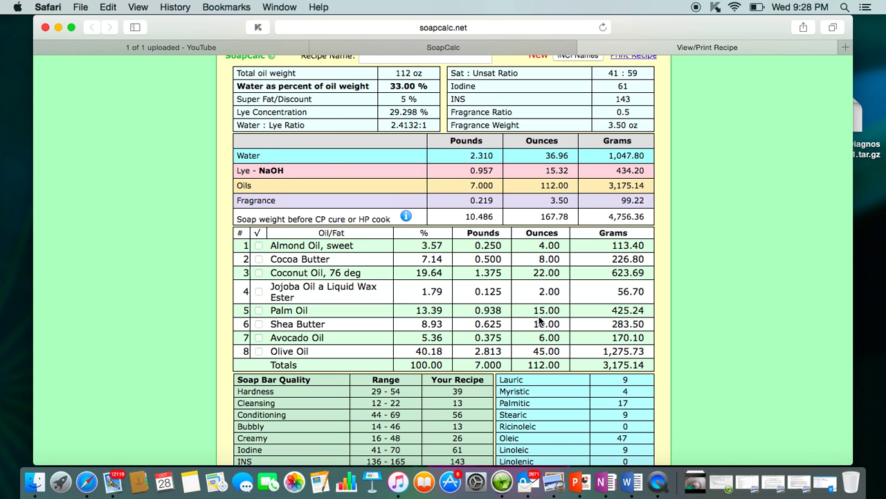
pyautogui.scroll(-3, 540, 317)
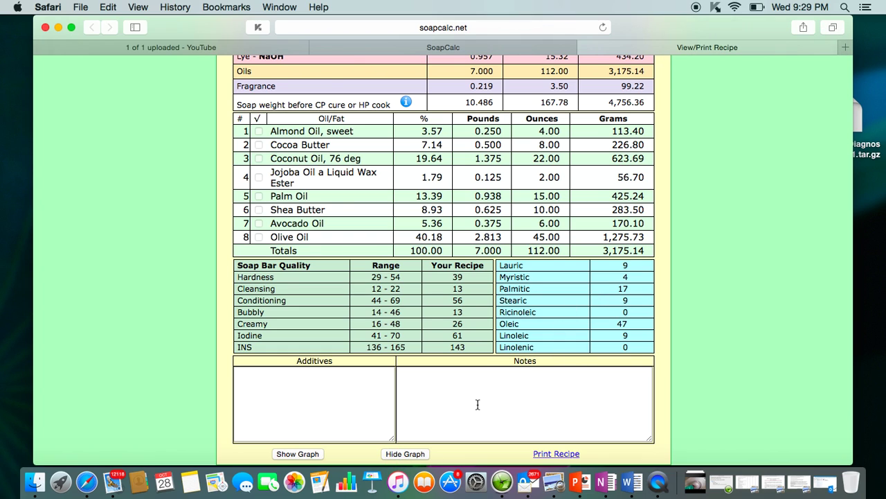
pyautogui.scroll(-1, 477, 404)
pyautogui.scroll(1, 469, 381)
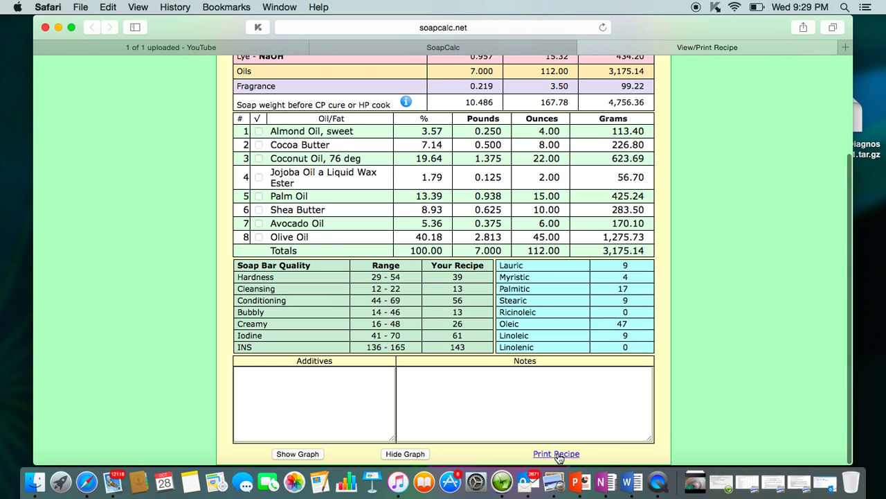
pyautogui.scroll(3, 457, 221)
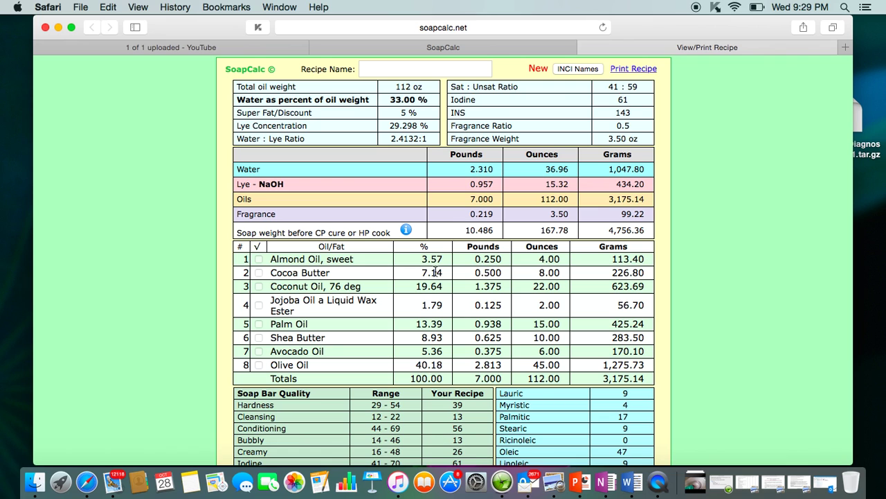
pyautogui.scroll(-1, 436, 273)
pyautogui.scroll(-5, 435, 274)
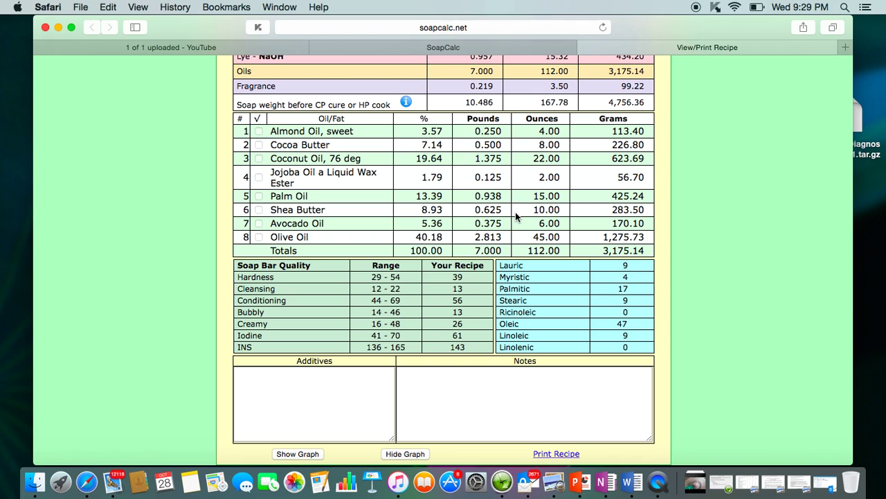
pyautogui.scroll(-1, 428, 320)
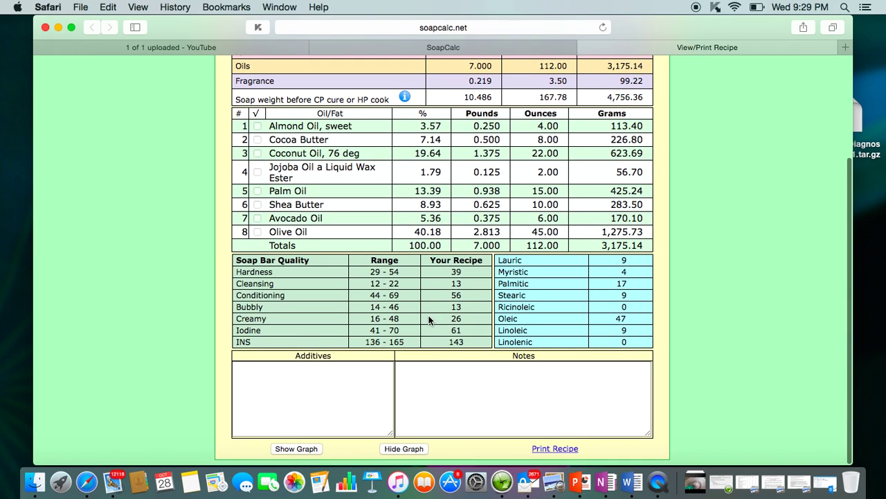
# Step: Review the recipe sheet again, comparing the soap bar quality values with their ranges and rechecking the water, lye and oil weights
pyautogui.scroll(2, 428, 320)
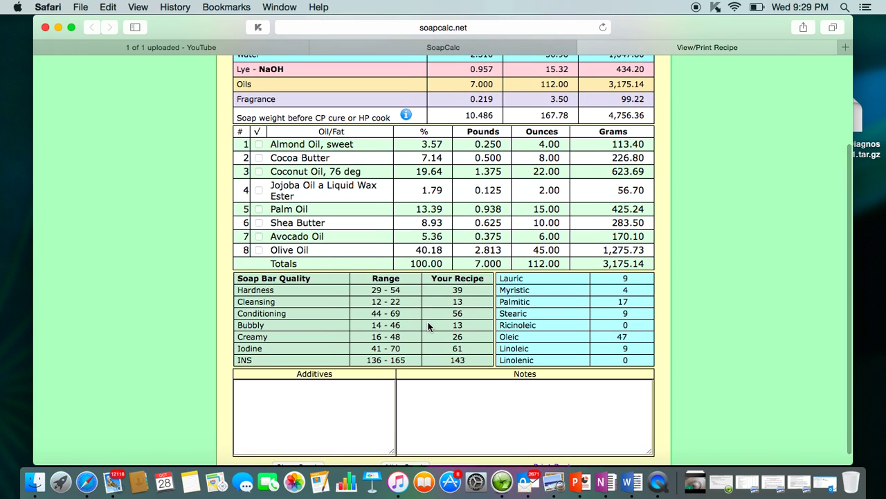
pyautogui.scroll(3, 450, 222)
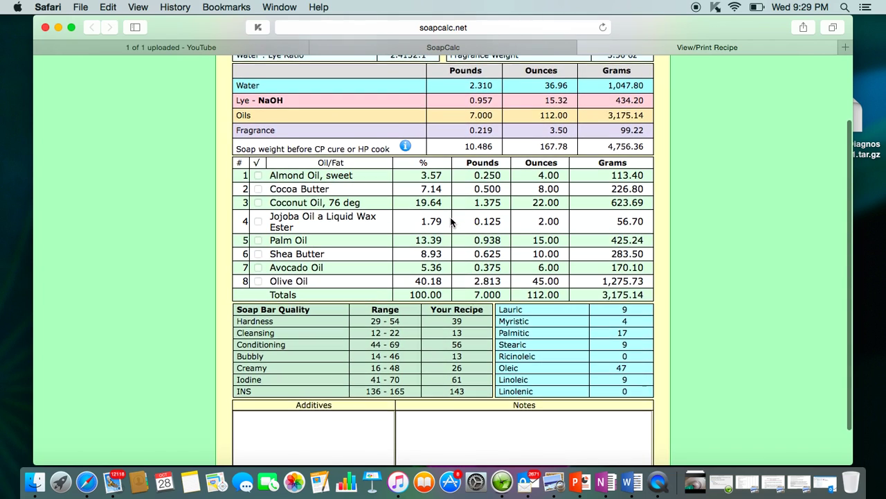
pyautogui.scroll(-2, 451, 222)
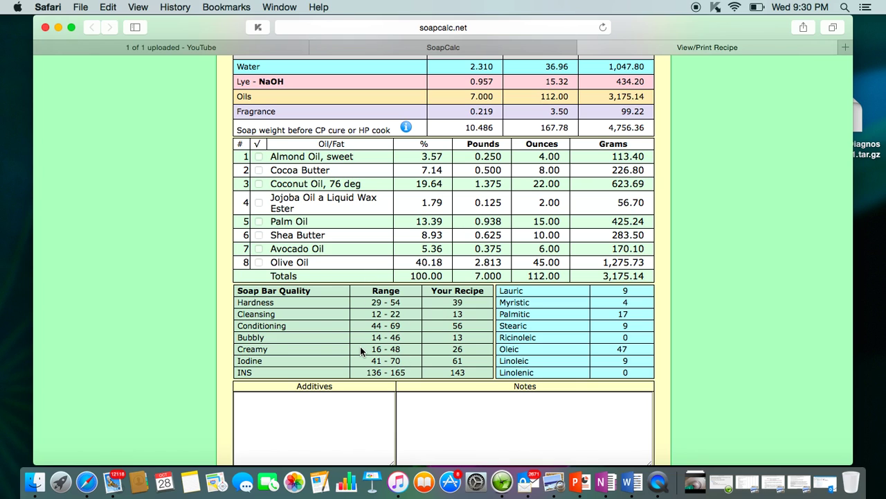
pyautogui.scroll(3, 466, 220)
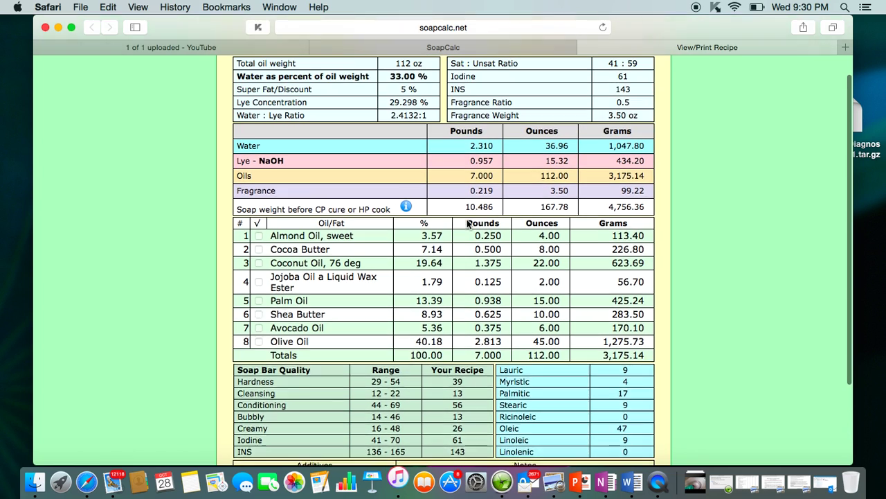
pyautogui.scroll(-2, 478, 208)
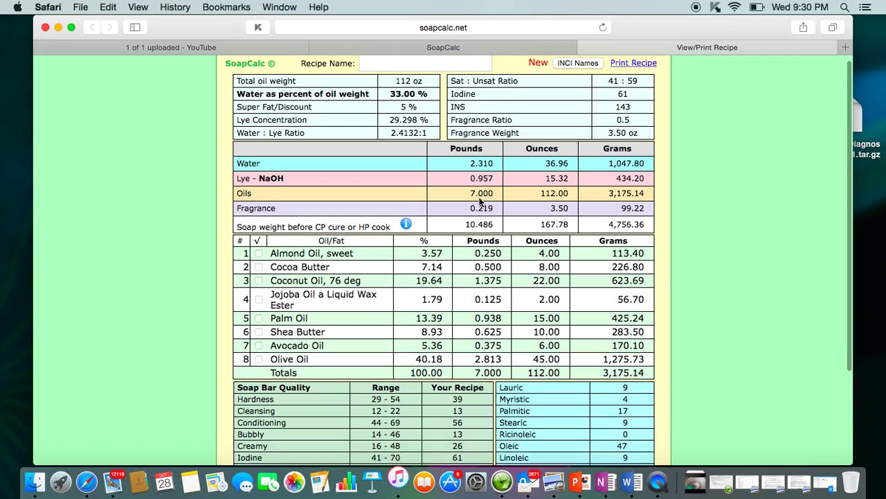
pyautogui.scroll(-1, 480, 201)
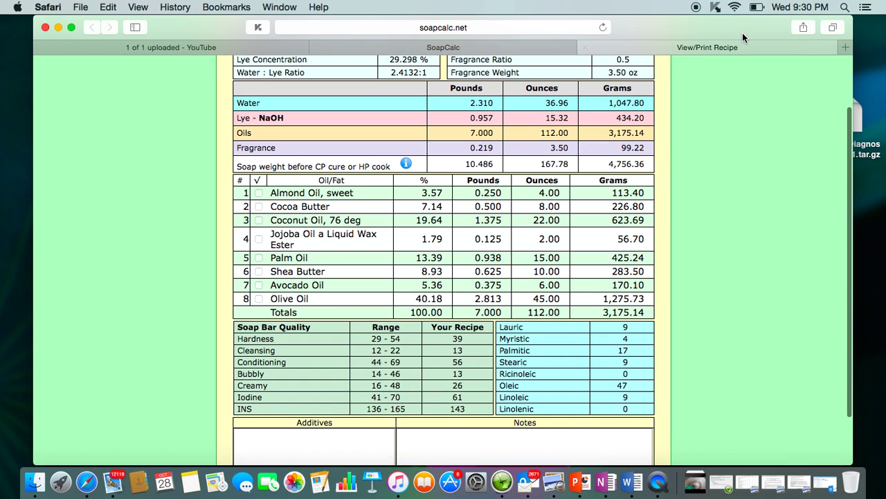